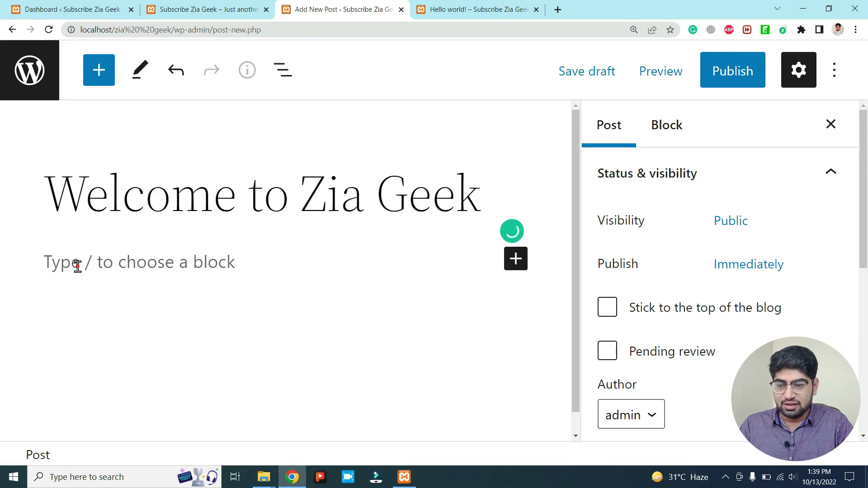
Step: Write the paragraph "Learn everything for free!!!" in the body of the "Welcome to Zia Geek" post
left_click(78, 266)
type("L")
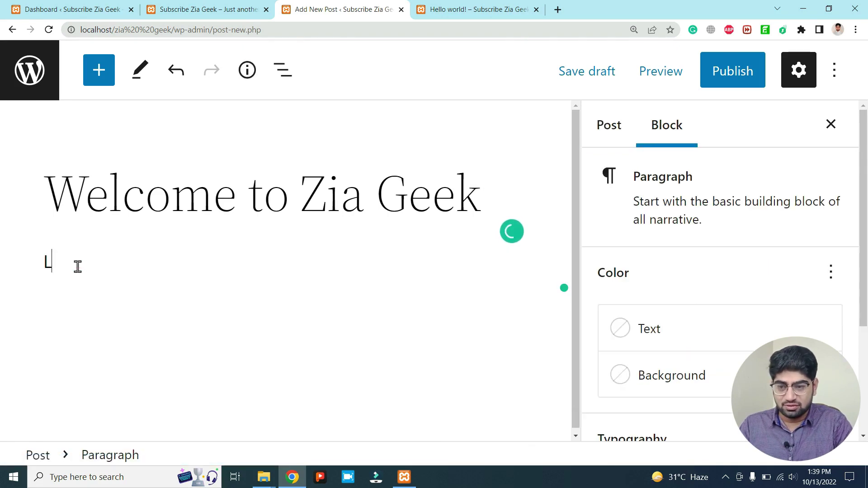
type("ear")
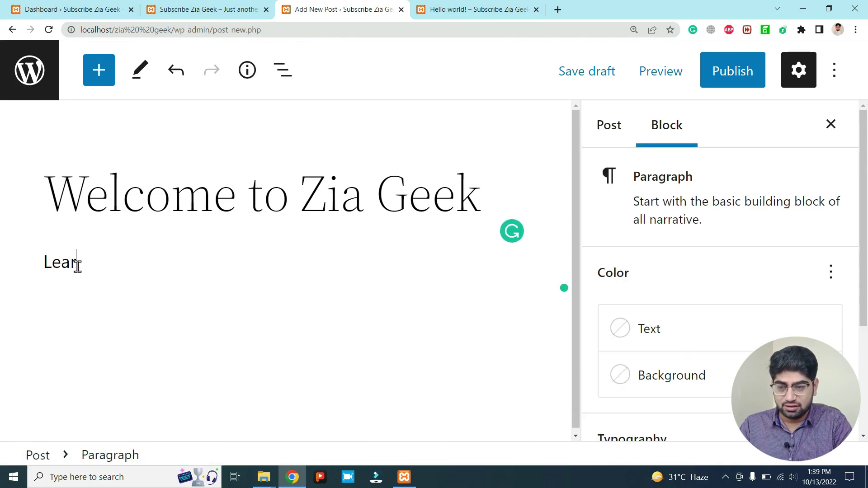
type("n ever")
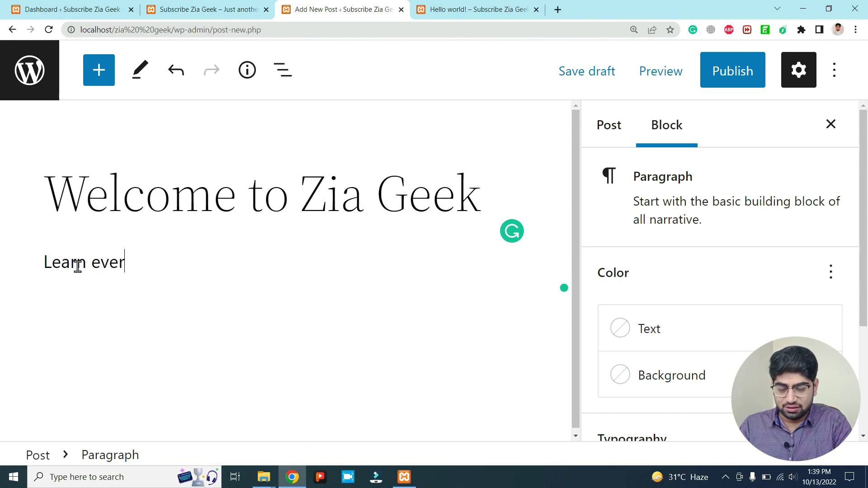
type("ything ")
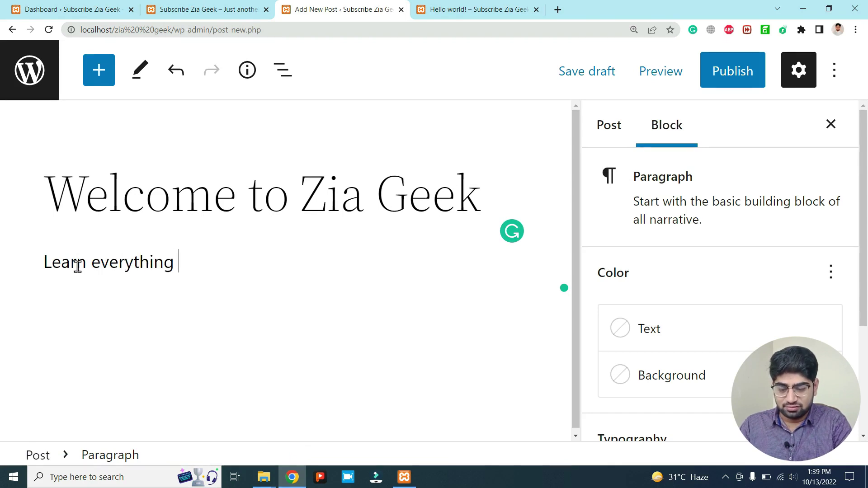
type("for free")
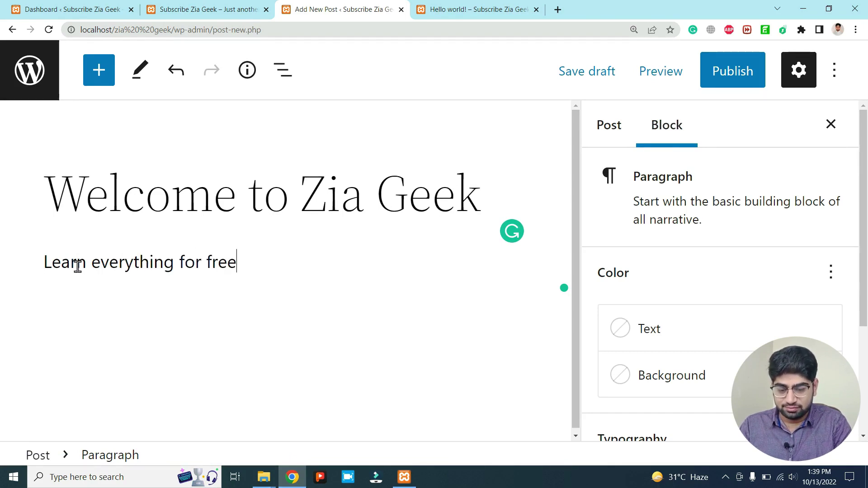
type("!")
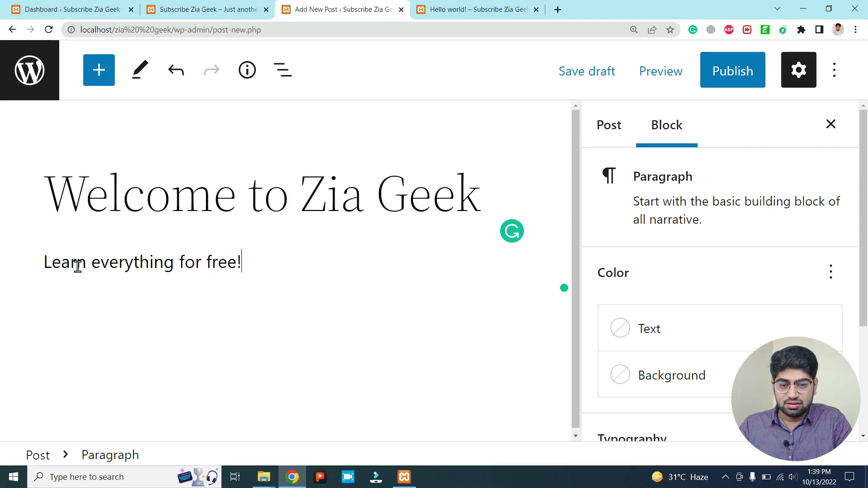
type("!!")
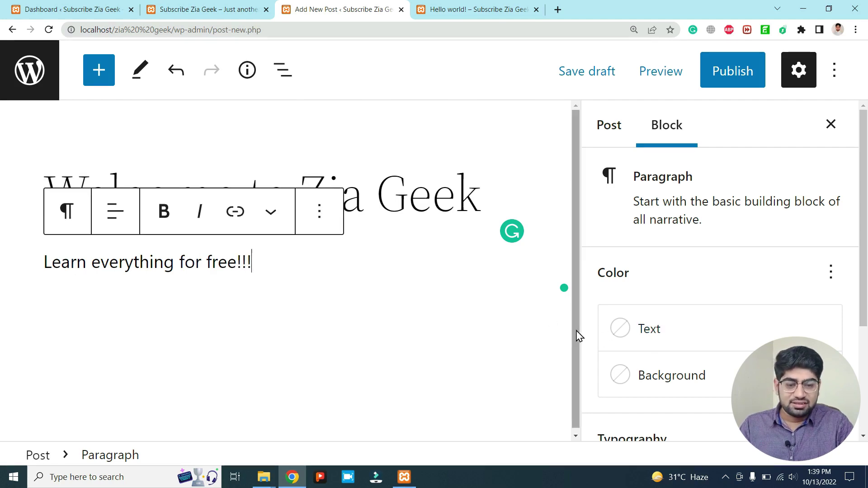
Step: Publish the "Welcome to Zia Geek" post and confirm the publication
scroll(577, 353, "down", 1)
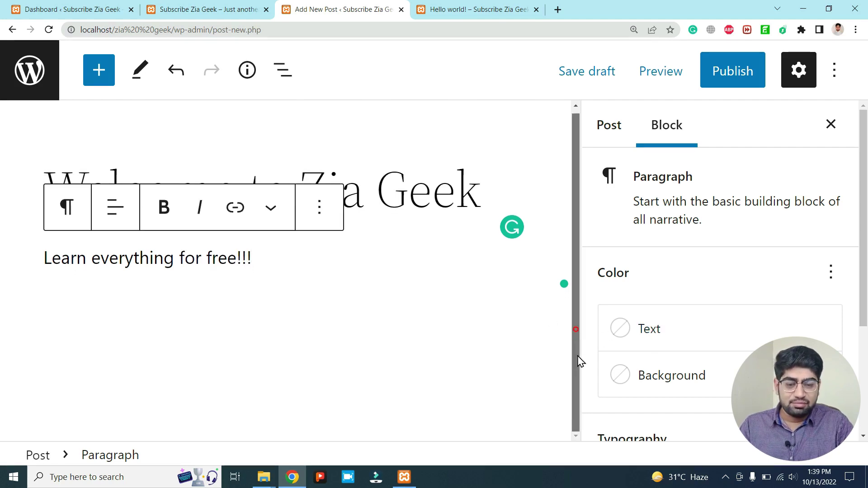
left_click(746, 85)
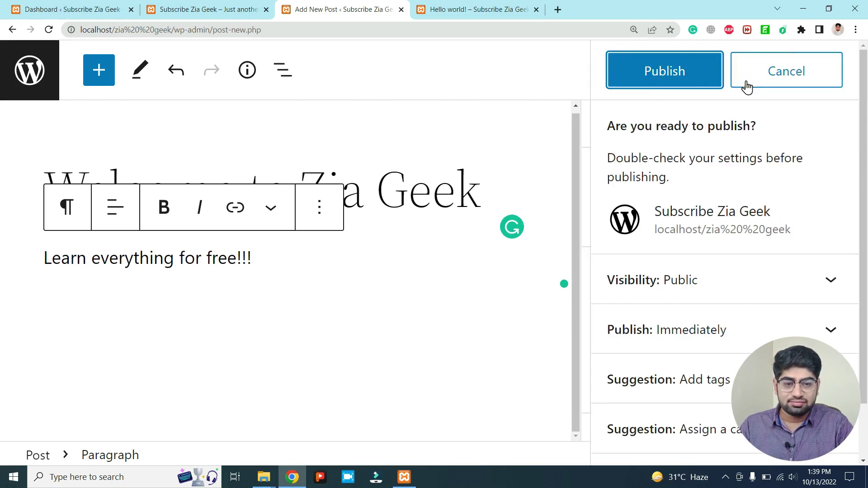
left_click(663, 79)
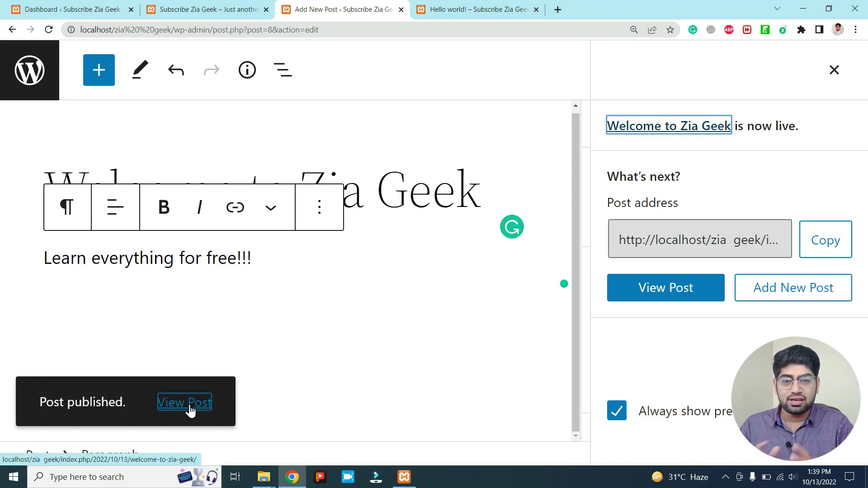
Step: View the published "Welcome to Zia Geek" post on the site and look through its content
left_click(189, 406)
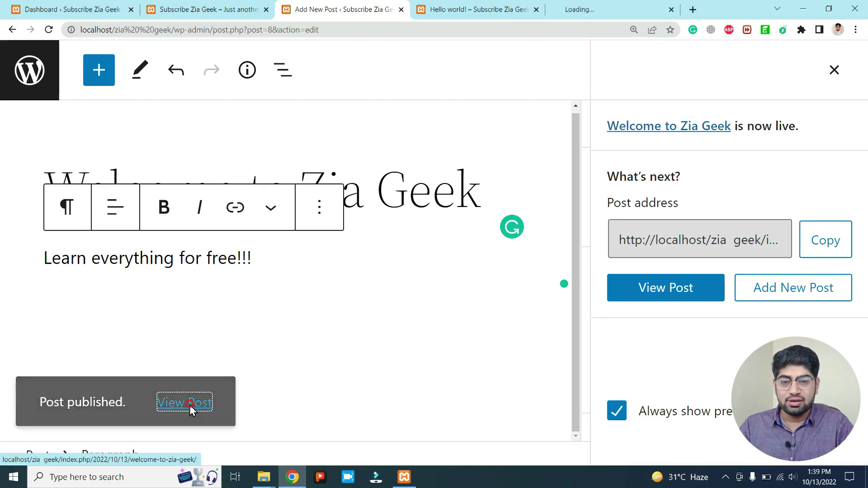
left_click(600, 14)
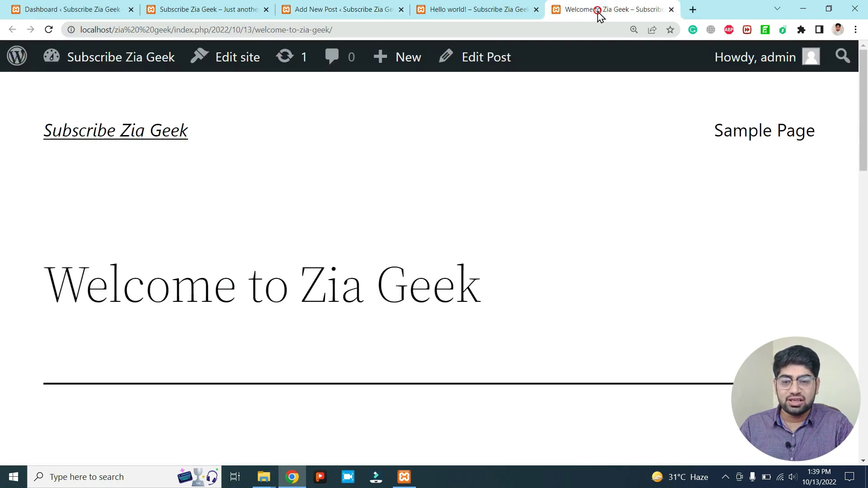
scroll(367, 289, "down", 1)
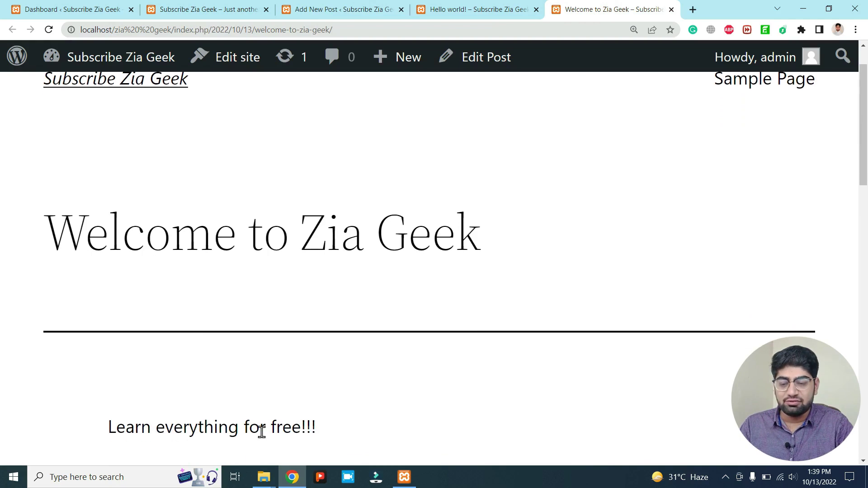
scroll(260, 428, "down", 2)
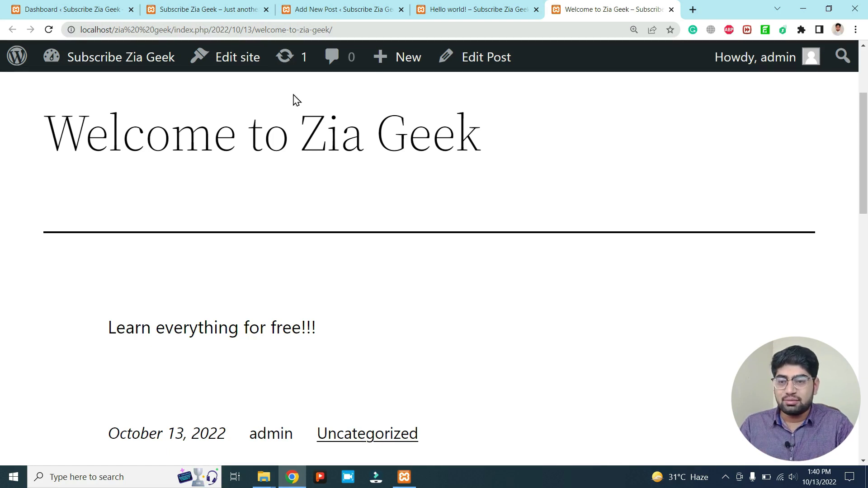
Step: Return to the WordPress admin dashboard and open the media library
left_click(189, 6)
left_click(93, 8)
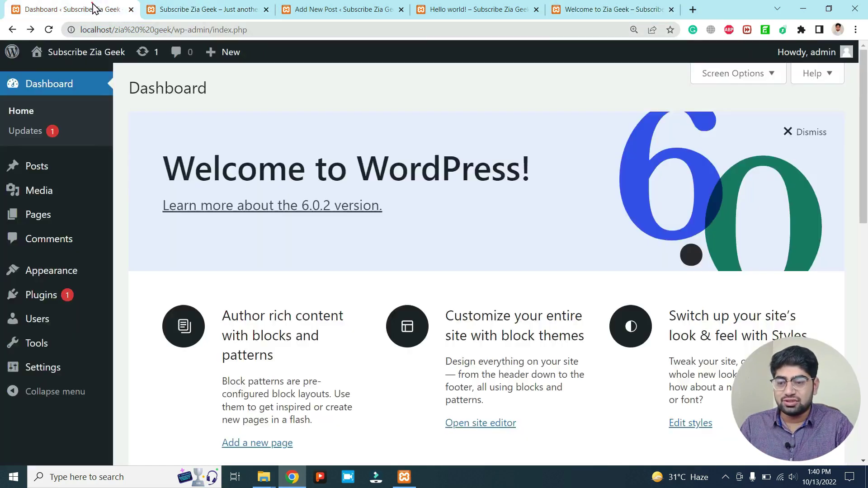
left_click(17, 111)
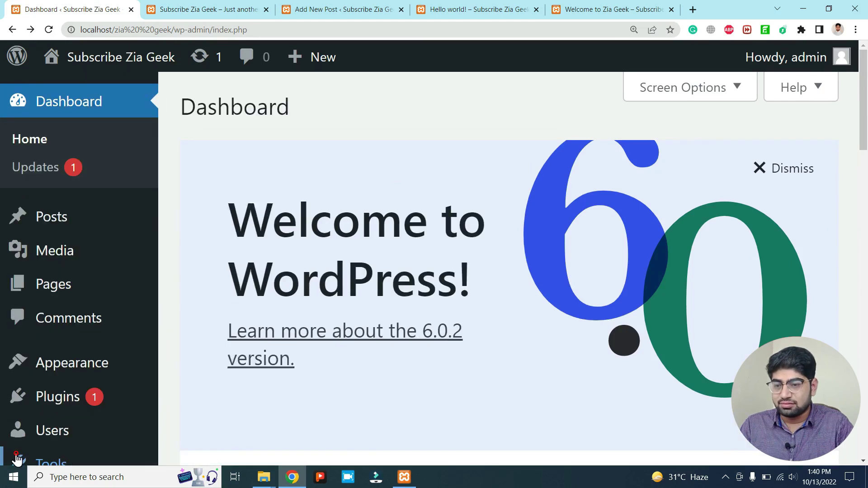
mouse_move(17, 459)
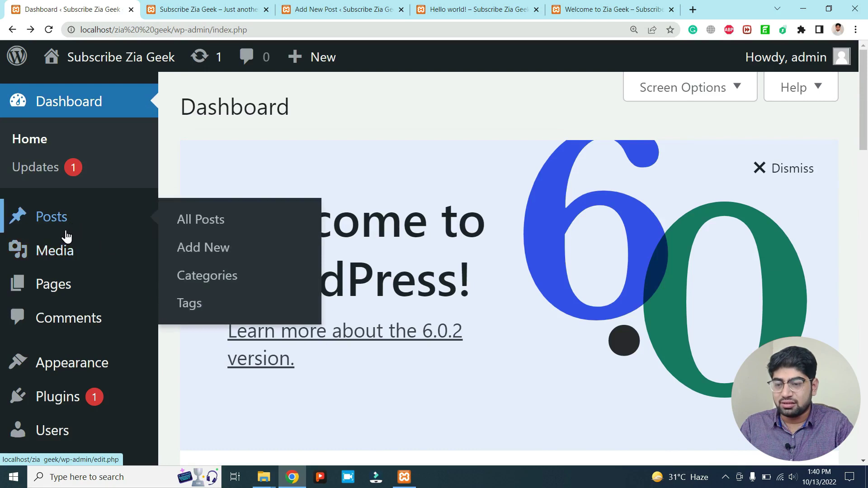
mouse_move(60, 246)
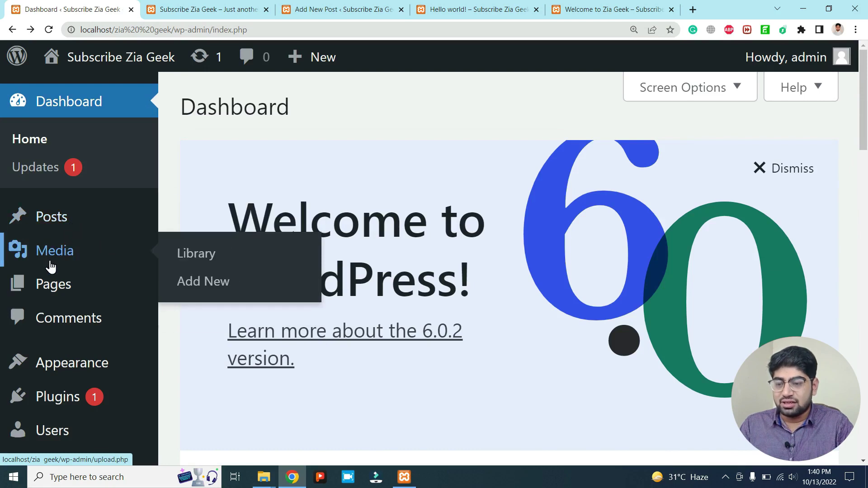
left_click(180, 253)
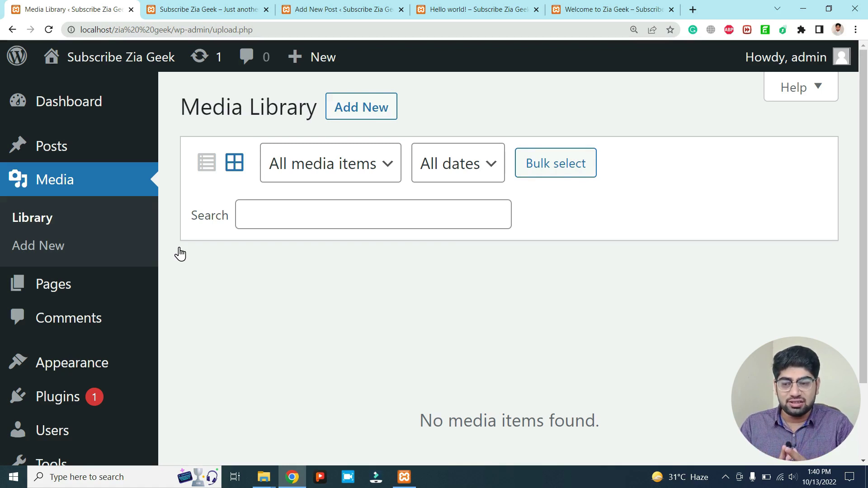
Step: From the list of all pages, view the live Sample Page and its text, and return to the list
mouse_move(52, 294)
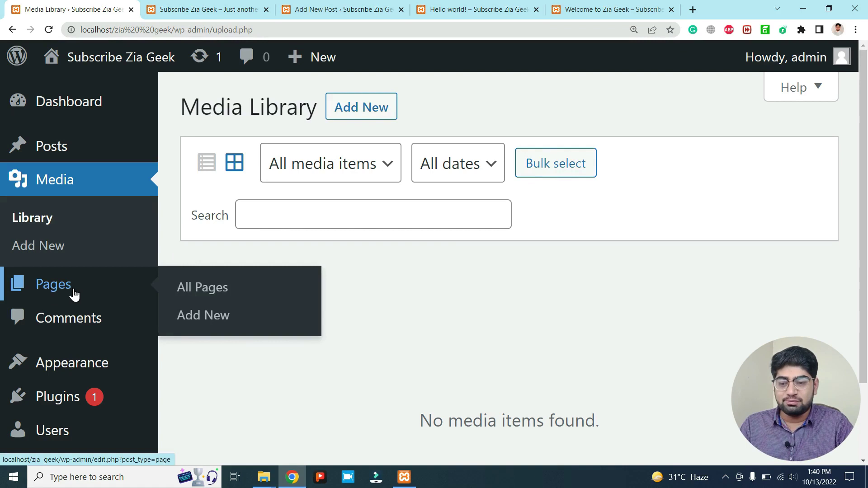
left_click(184, 287)
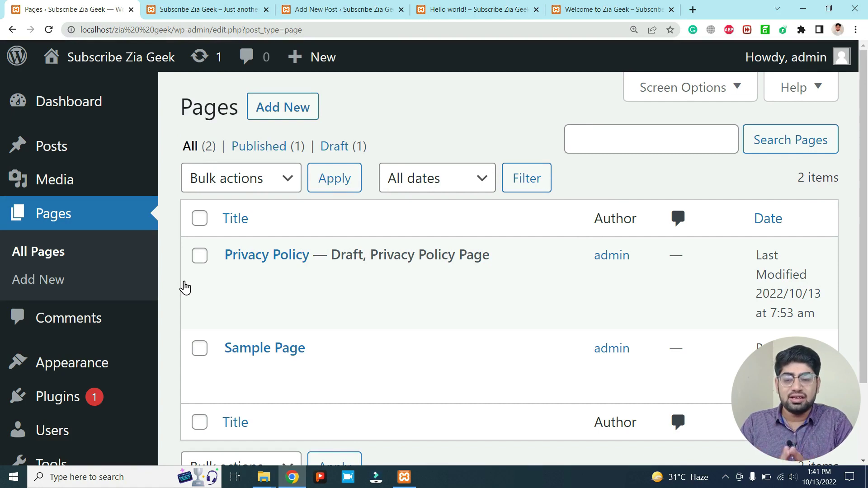
scroll(277, 339, "down", 1)
scroll(277, 339, "down", 1)
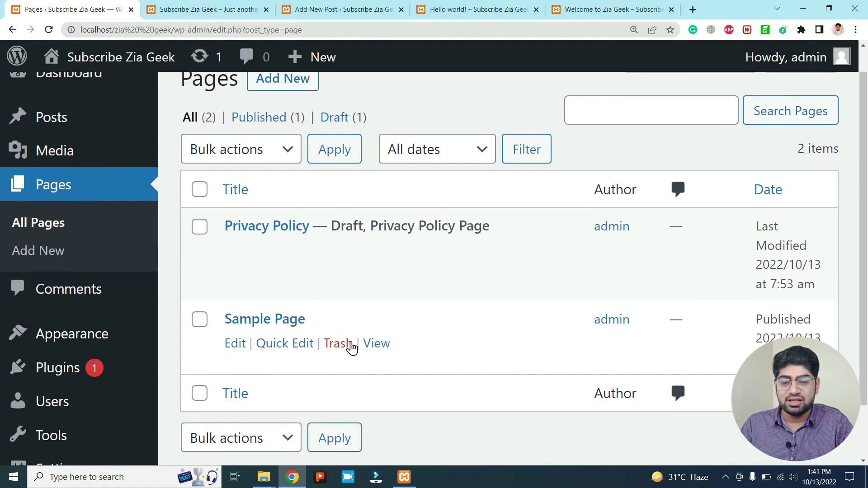
left_click(371, 345)
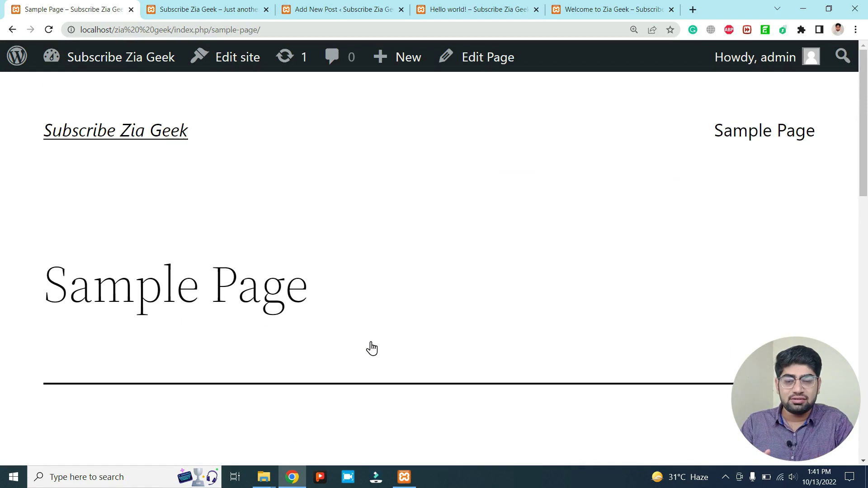
scroll(370, 349, "down", 3)
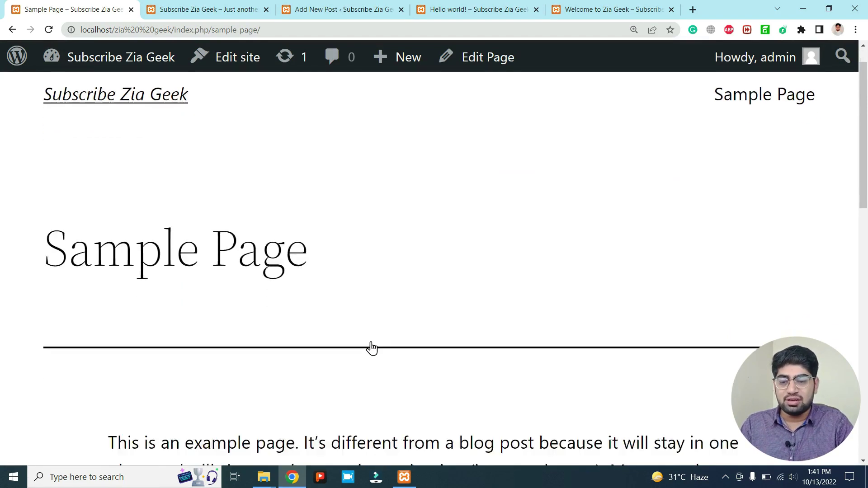
scroll(282, 214, "down", 2)
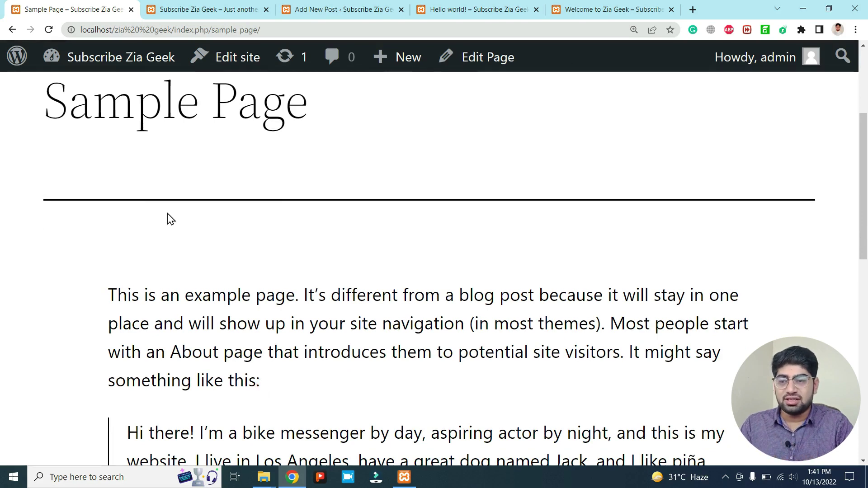
left_click(13, 30)
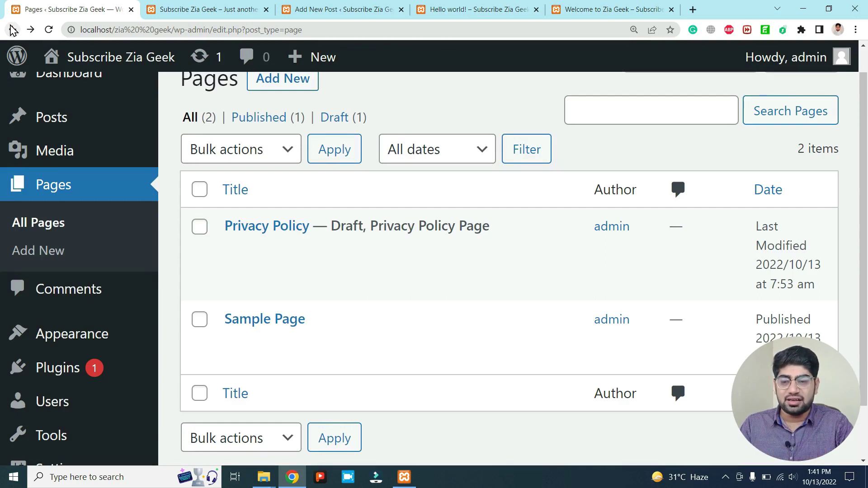
Step: Add a new page titled "Dummy Page" with the paragraph "ABCDEF" as its content
left_click(263, 85)
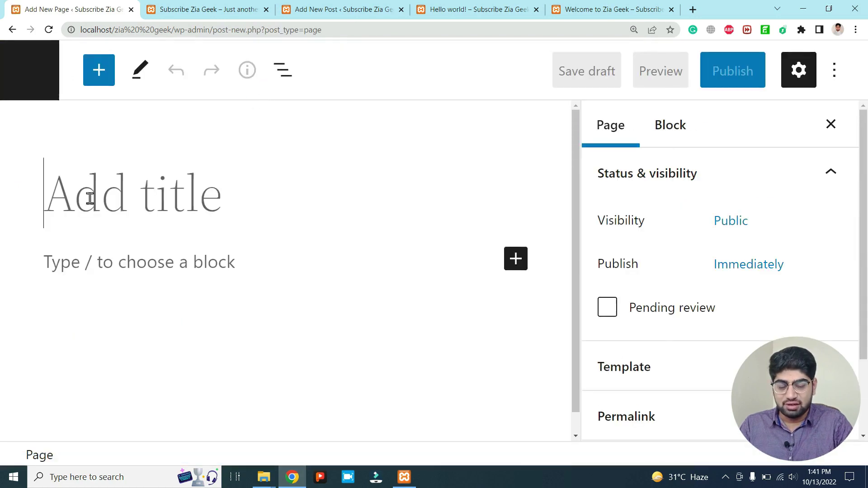
type("Dumm")
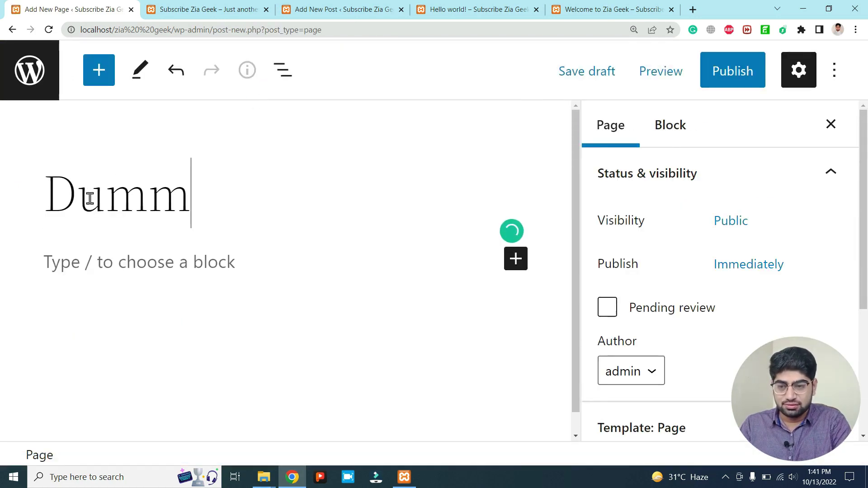
type("y Page")
left_click(63, 270)
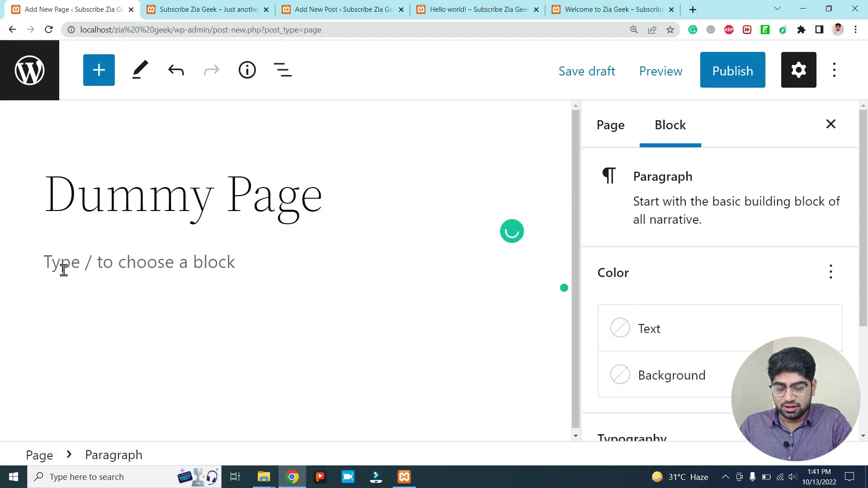
type("ABCDE")
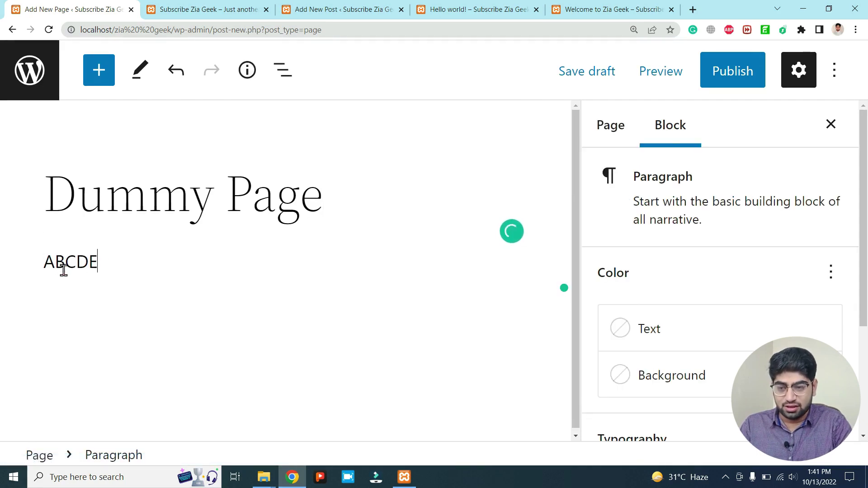
type("F")
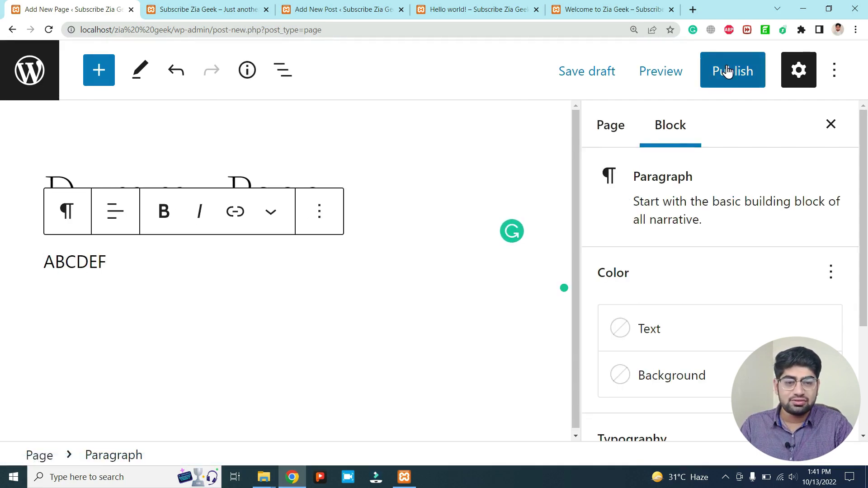
Step: Check the device options for previewing the Dummy Page, and publish the page
left_click(676, 75)
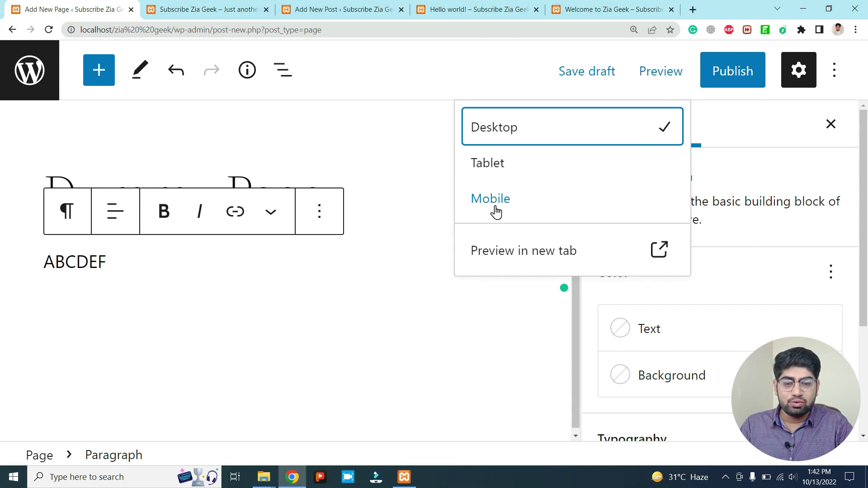
left_click(732, 68)
left_click(701, 72)
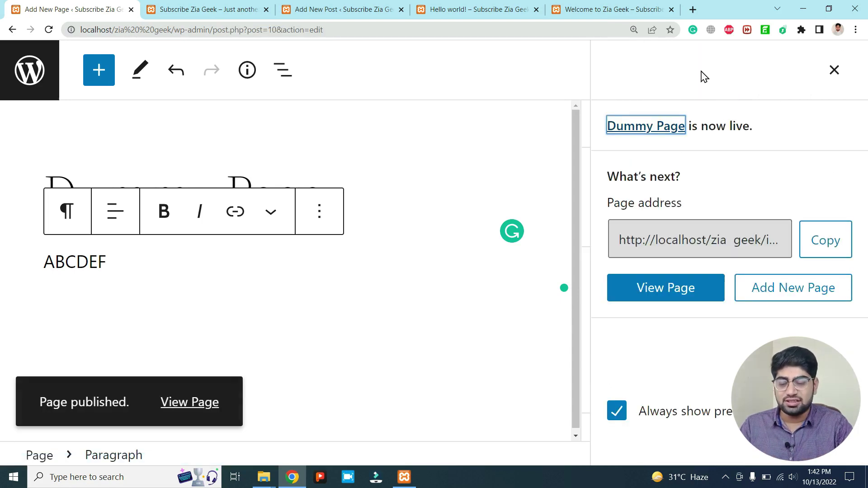
Step: View the published Dummy Page on the site and look at its content
left_click(213, 402)
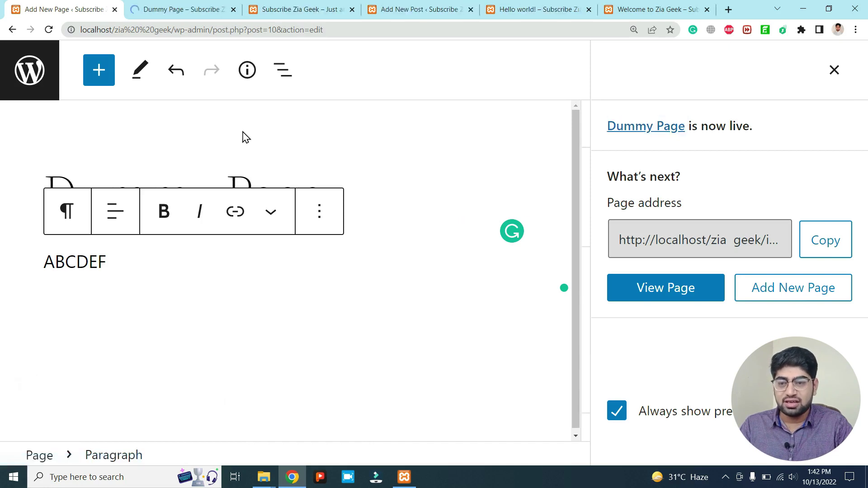
left_click(165, 10)
scroll(262, 310, "down", 2)
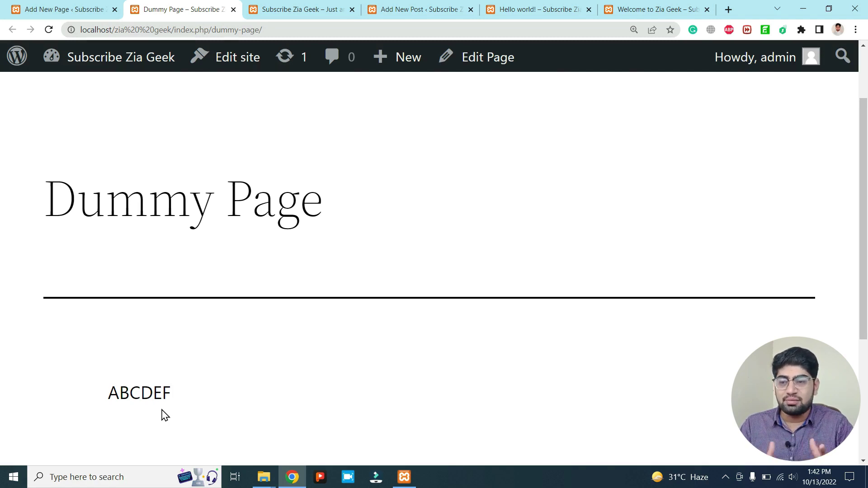
Step: Leave the published Dummy Page, return to the admin area, and look through the site's comments list
left_click(50, 14)
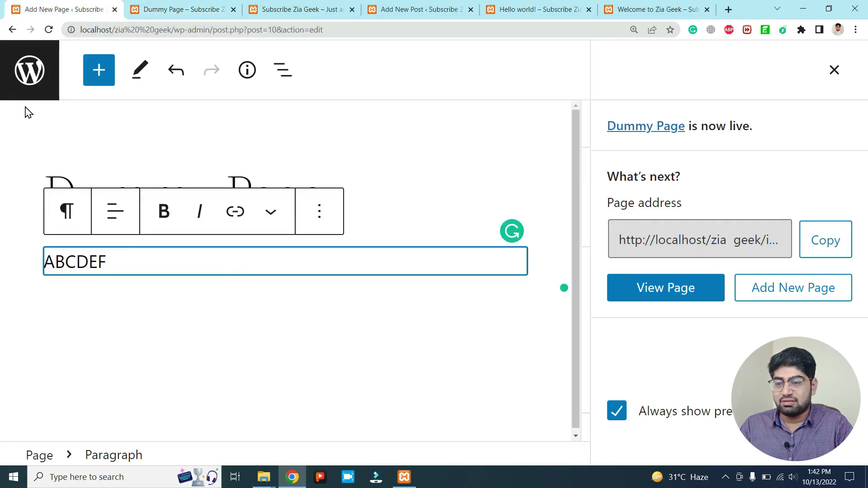
left_click(15, 30)
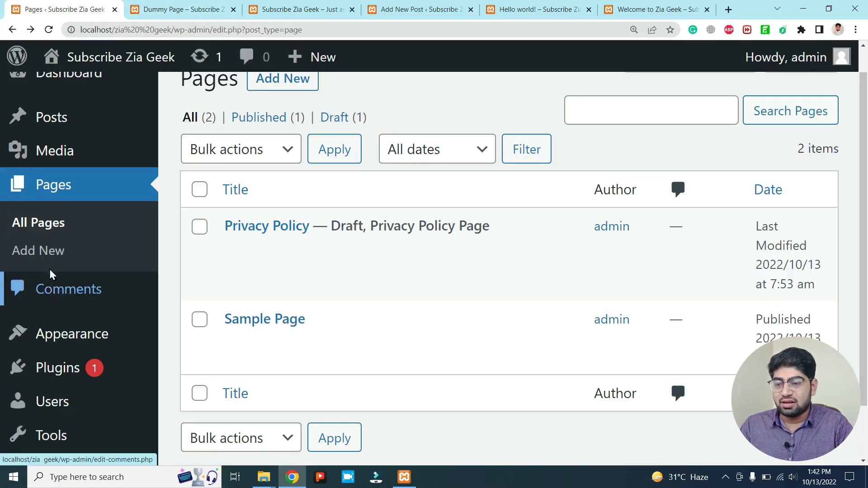
left_click(38, 296)
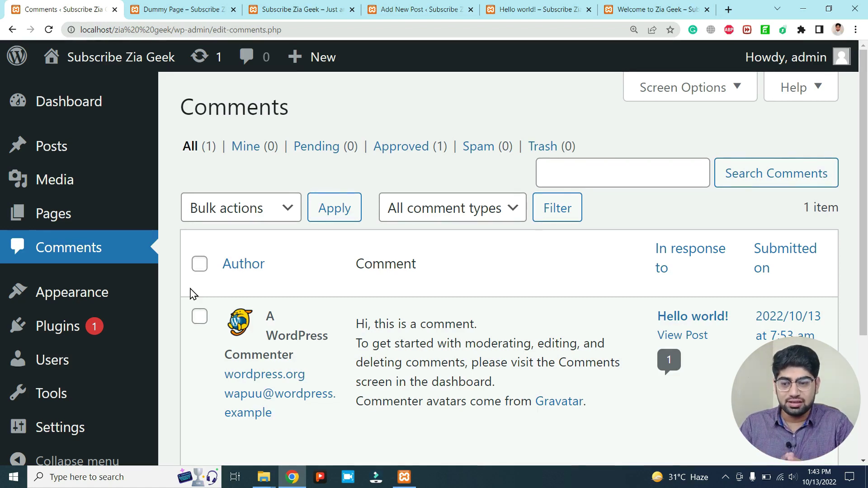
mouse_move(234, 317)
scroll(233, 317, "down", 2)
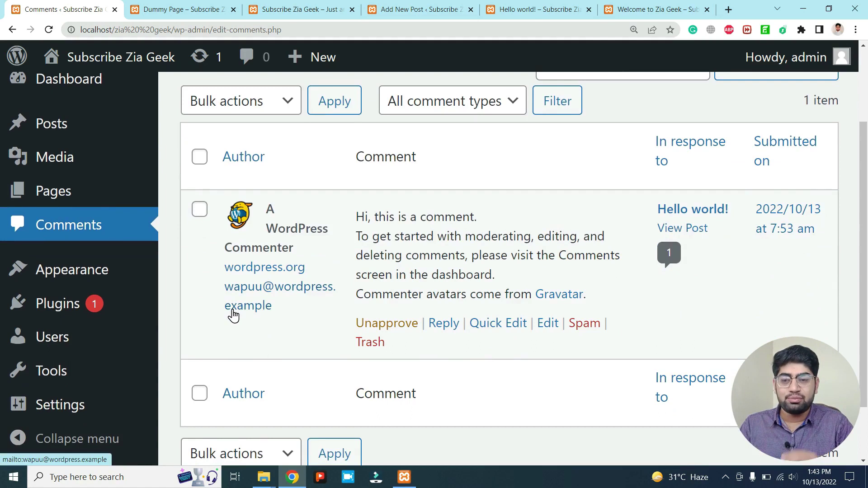
scroll(234, 316, "up", 2)
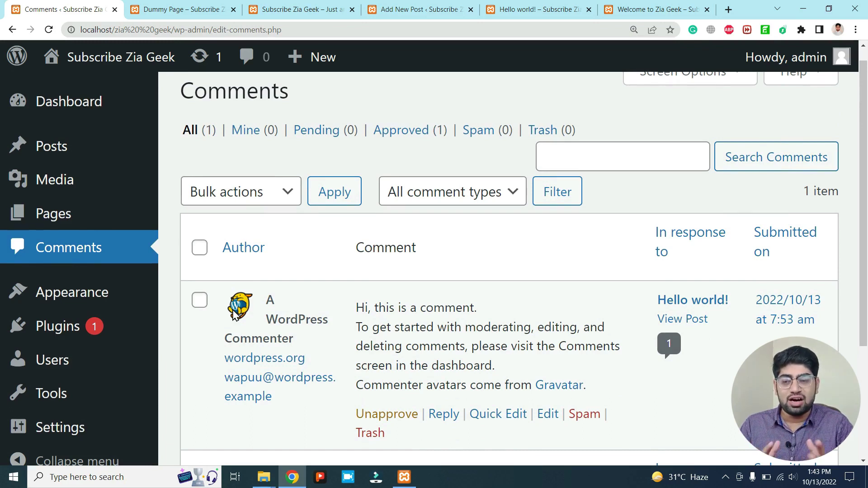
Step: Examine the Appearance, Plugins, Tools and Settings submenus, and try collapsing and expanding the admin sidebar
mouse_move(65, 299)
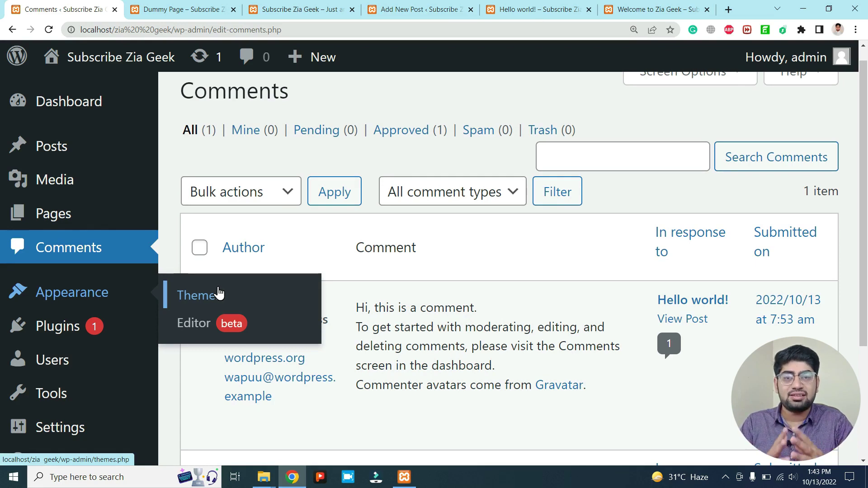
mouse_move(101, 339)
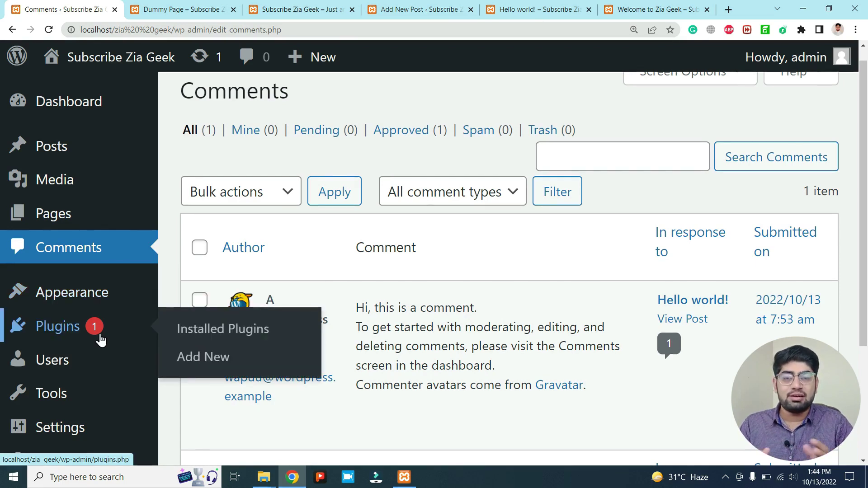
key("ctrl+plus")
key("ctrl+plus")
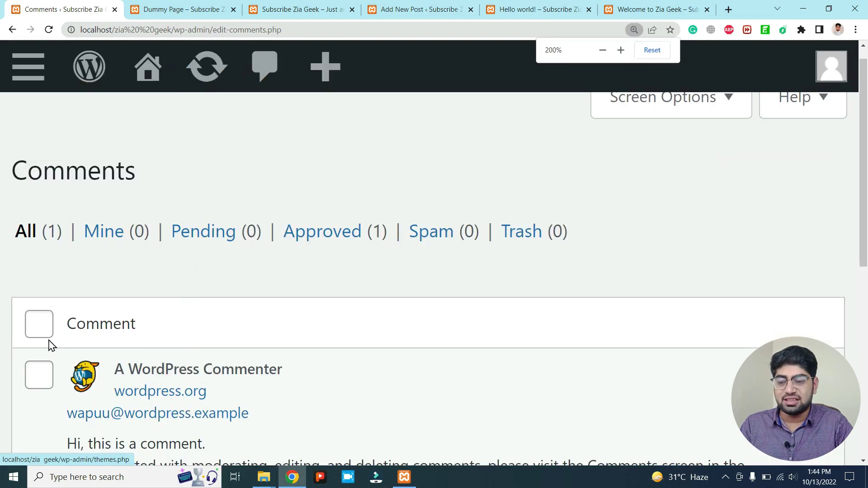
key("ctrl+minus")
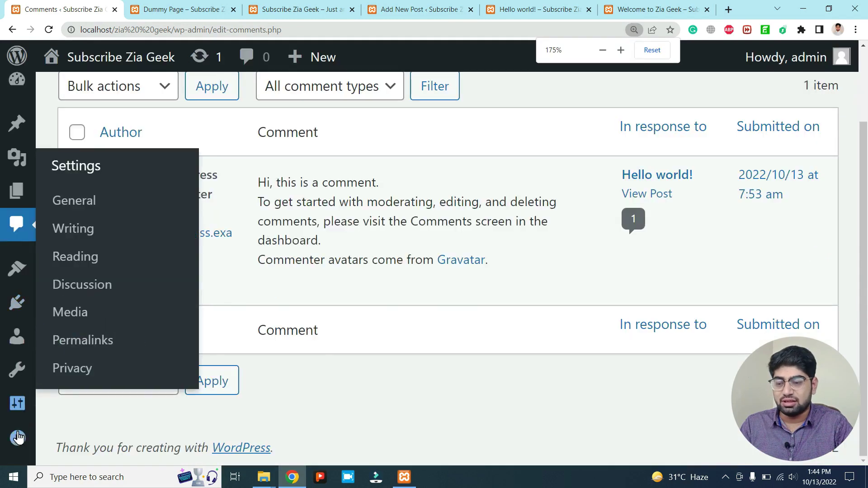
left_click(13, 441)
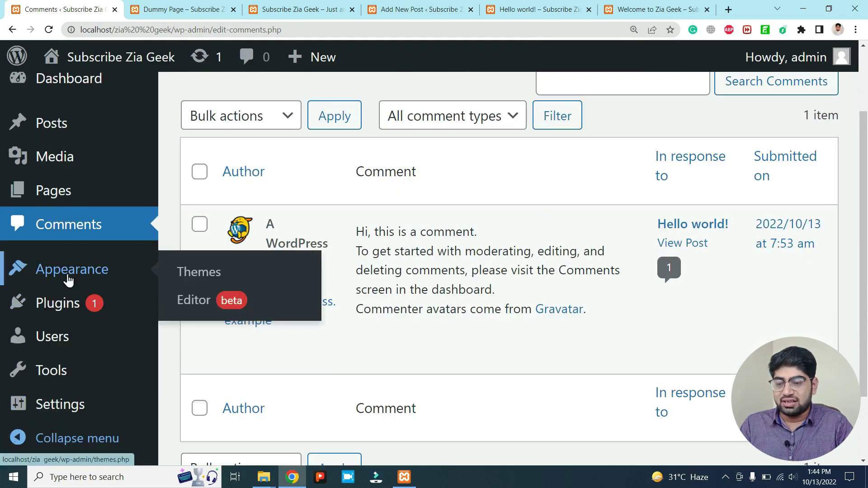
mouse_move(26, 311)
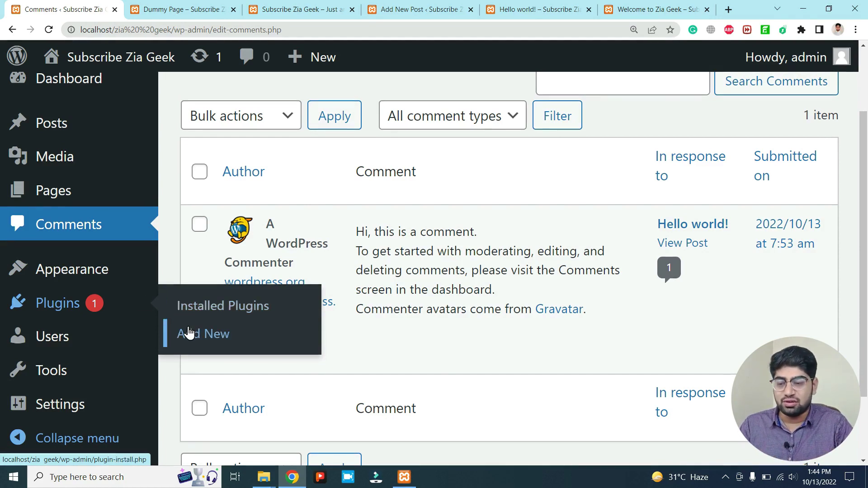
mouse_move(60, 385)
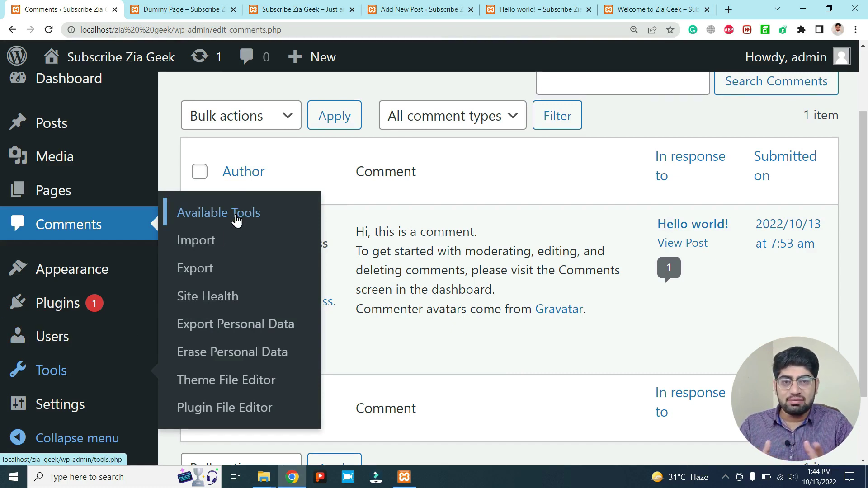
mouse_move(89, 420)
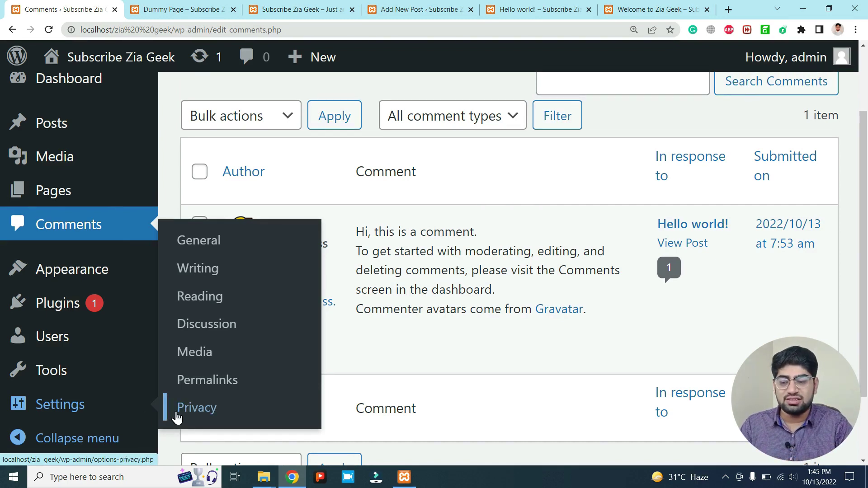
left_click(17, 439)
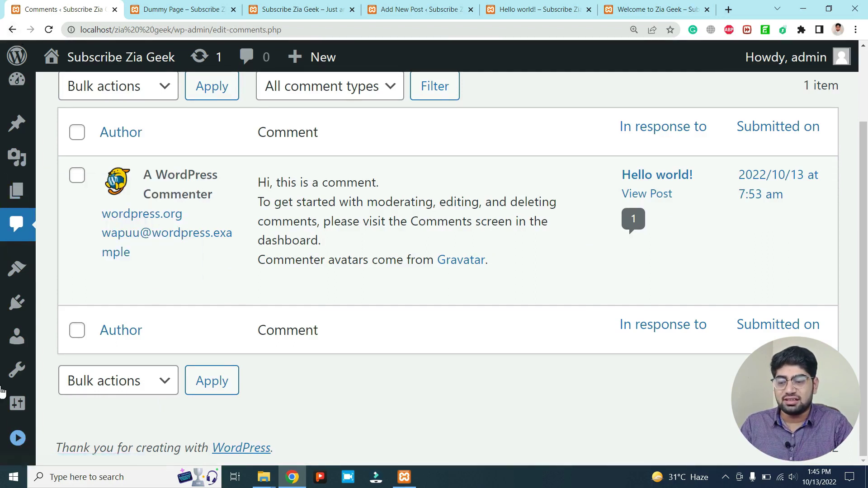
left_click(17, 439)
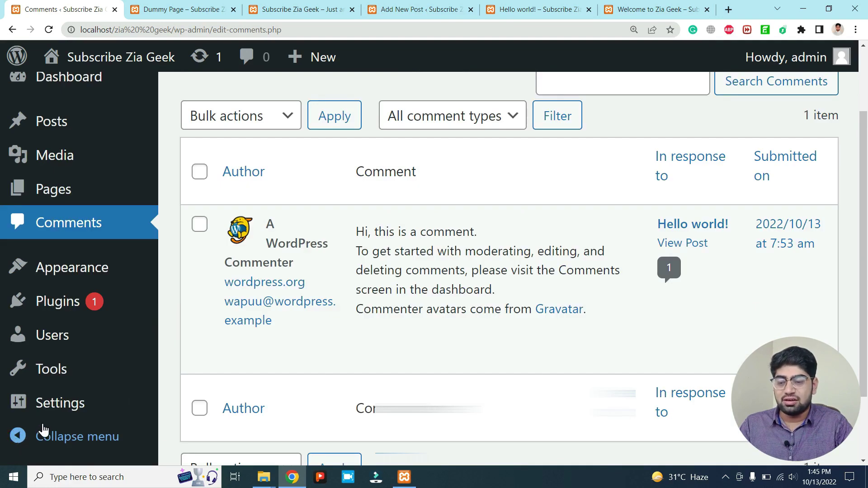
Step: Review the General Settings, including the site addresses, membership option, timezone choices, and date and time formats
mouse_move(47, 416)
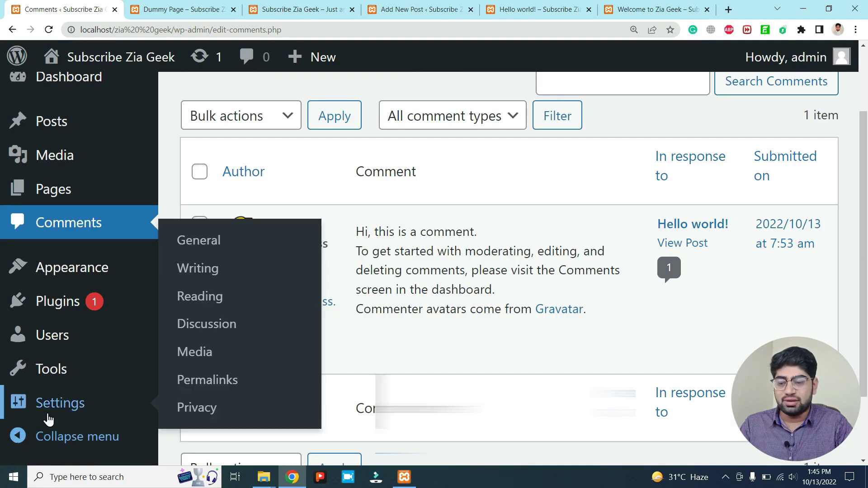
left_click(213, 241)
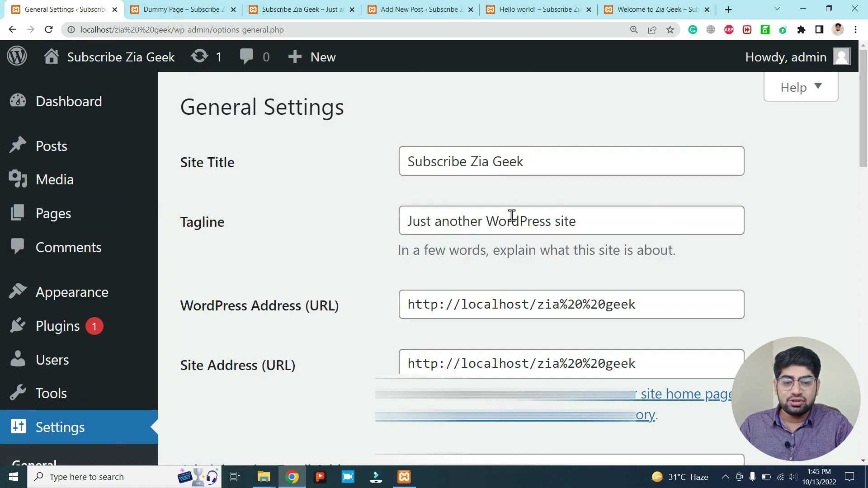
scroll(450, 313, "down", 1)
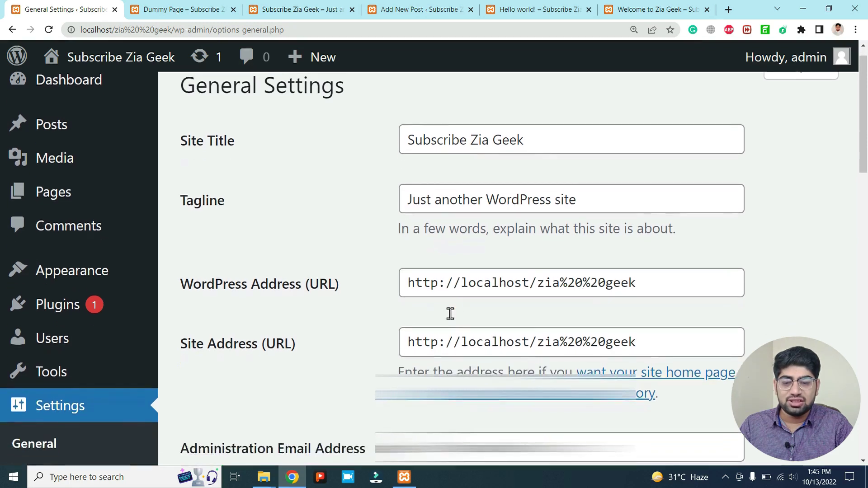
scroll(450, 313, "down", 8)
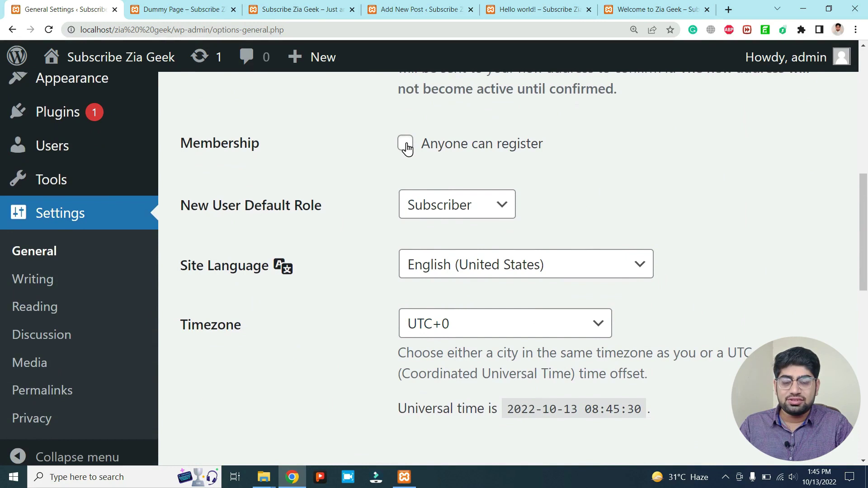
scroll(406, 148, "down", 2)
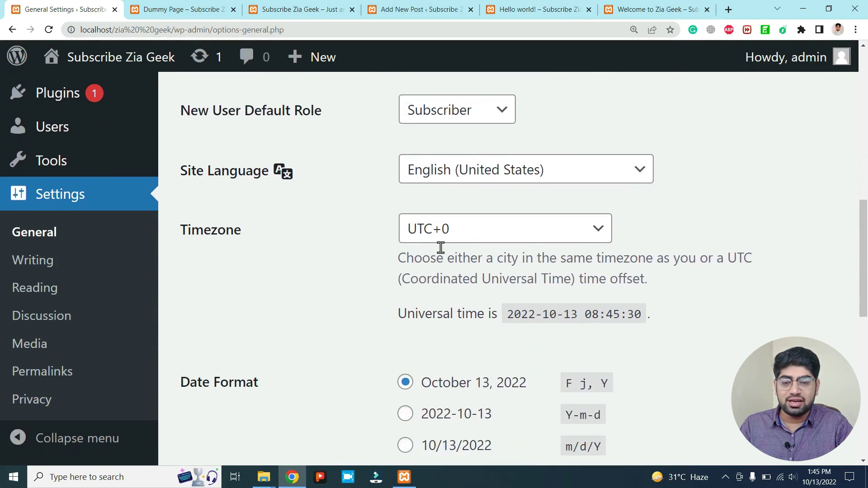
left_click(465, 247)
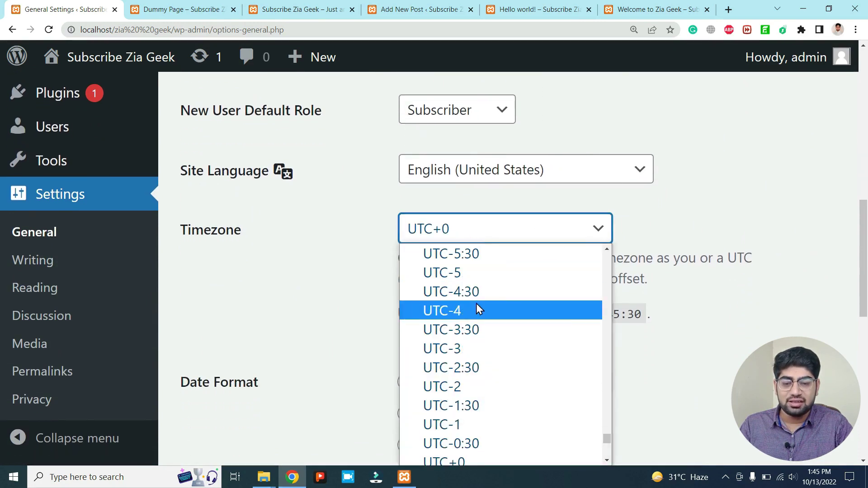
left_click(342, 241)
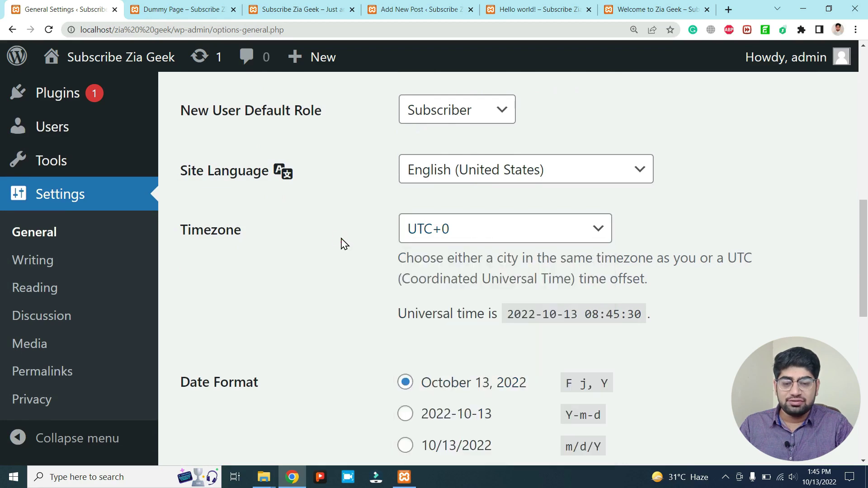
scroll(342, 241, "down", 1)
scroll(342, 245, "down", 2)
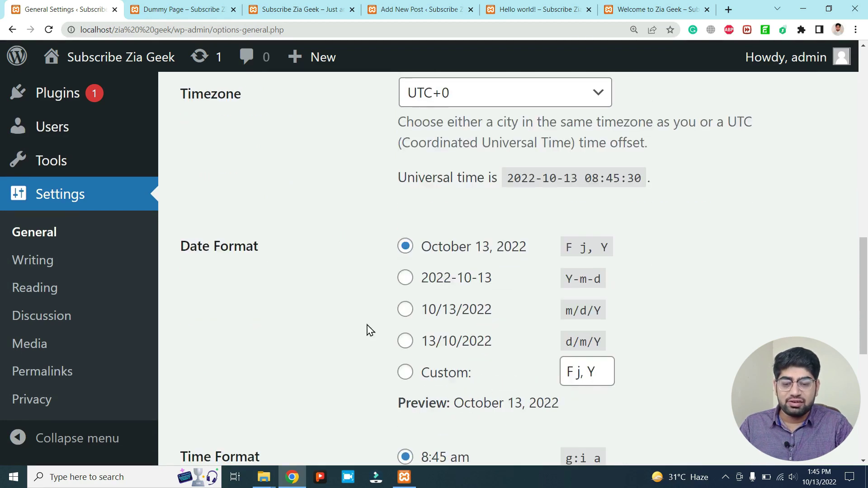
scroll(368, 332, "down", 2)
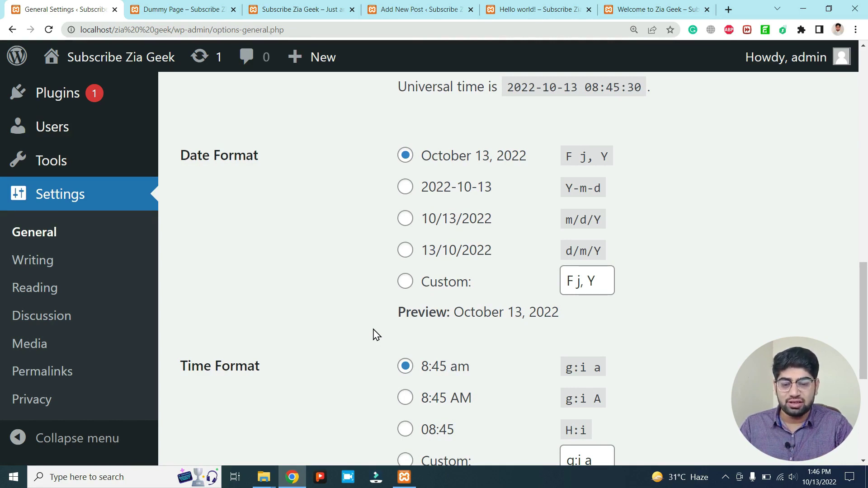
scroll(374, 333, "down", 3)
scroll(81, 345, "up", 7)
Step: View the list of all users and the actions available for the admin account
mouse_move(82, 345)
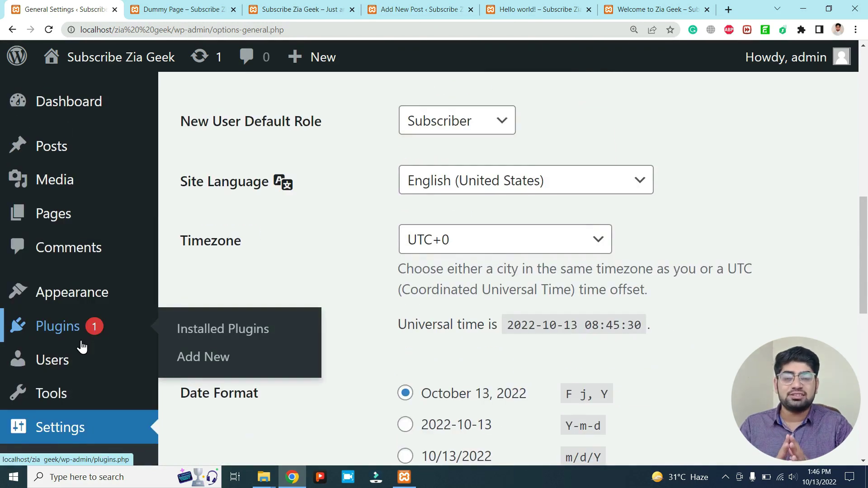
mouse_move(65, 361)
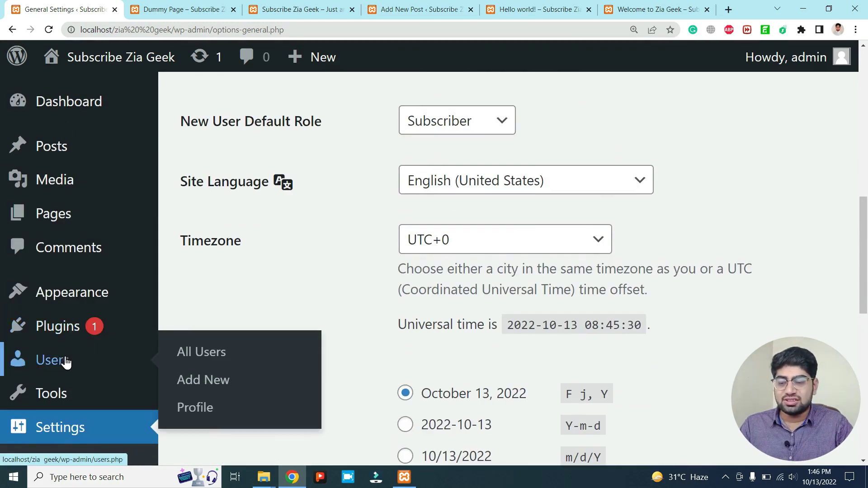
left_click(201, 364)
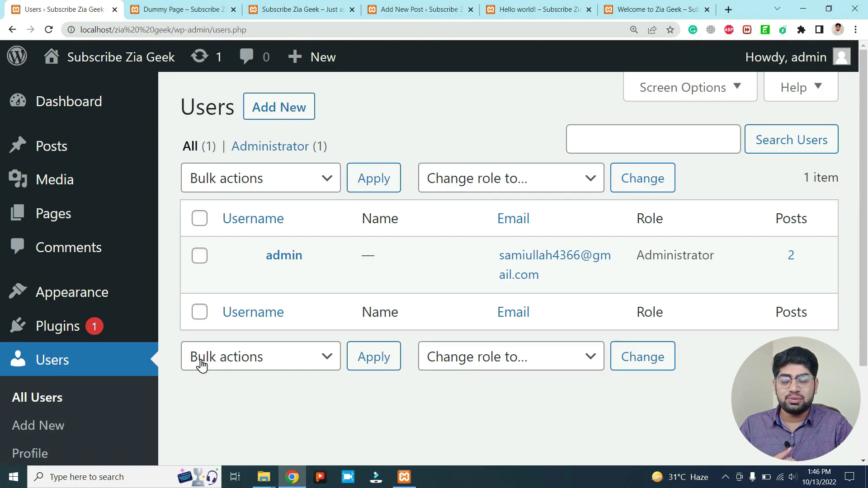
mouse_move(339, 263)
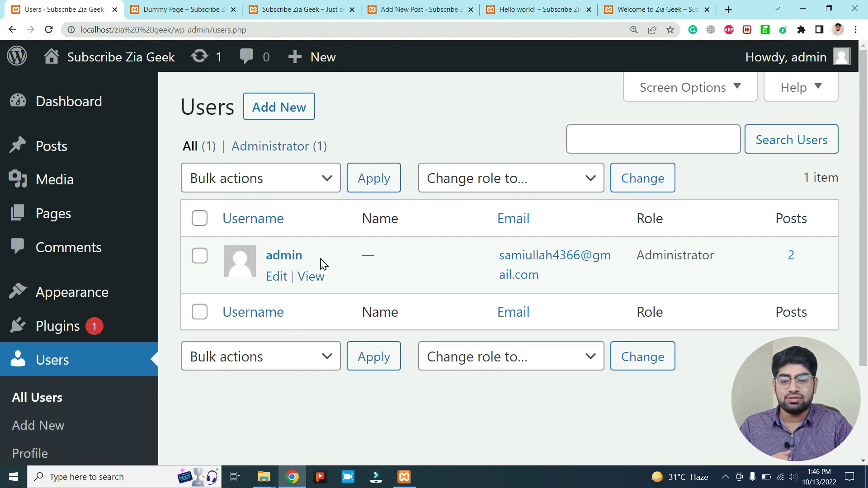
Step: Open the form for adding a new user, review its fields, and check the available role options
left_click(281, 112)
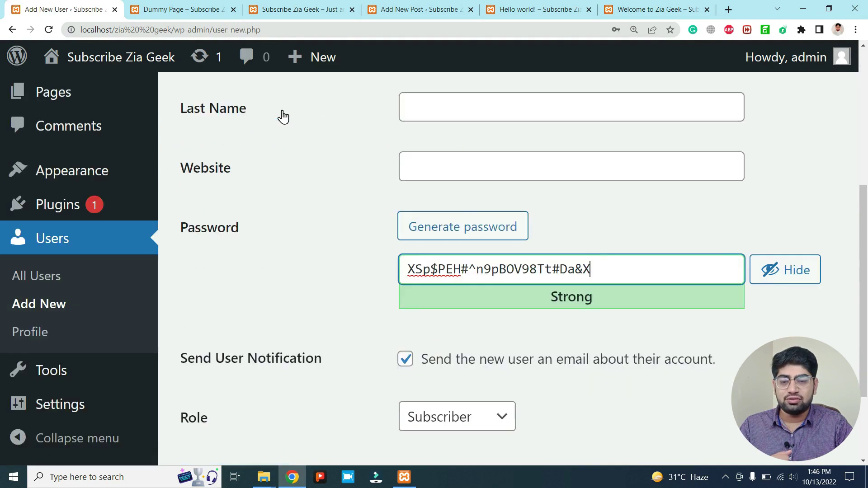
scroll(360, 280, "up", 3)
scroll(362, 280, "up", 3)
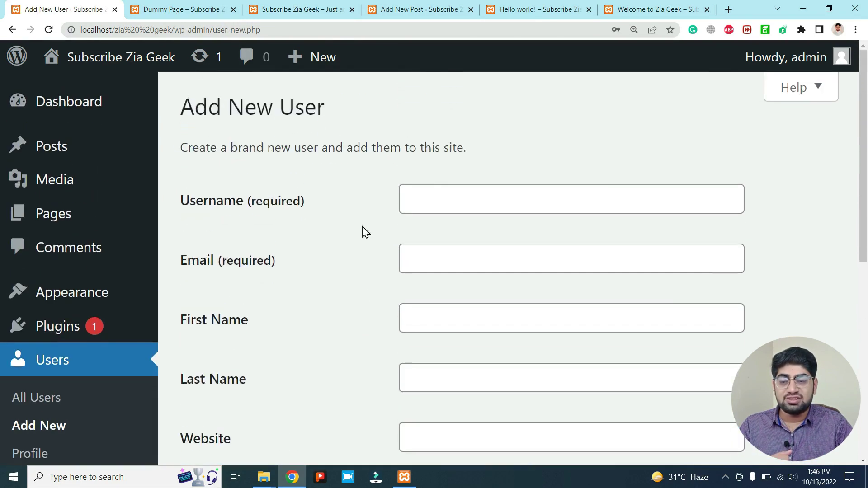
scroll(363, 262, "down", 4)
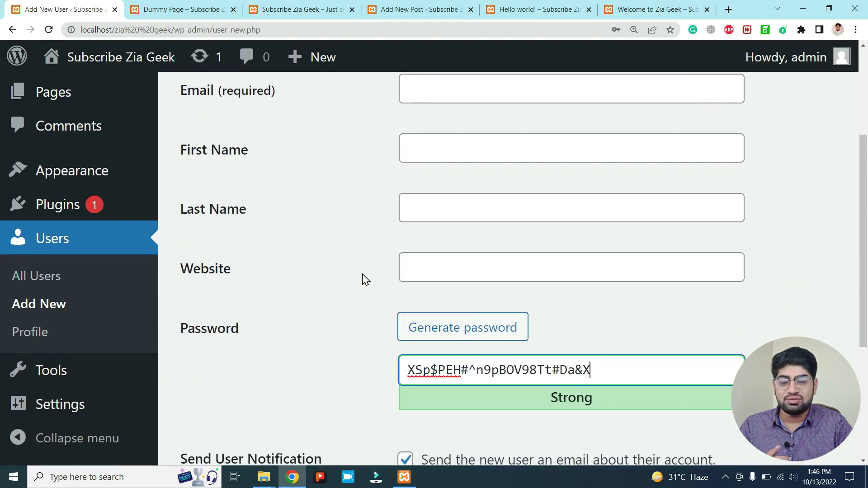
scroll(363, 278, "down", 4)
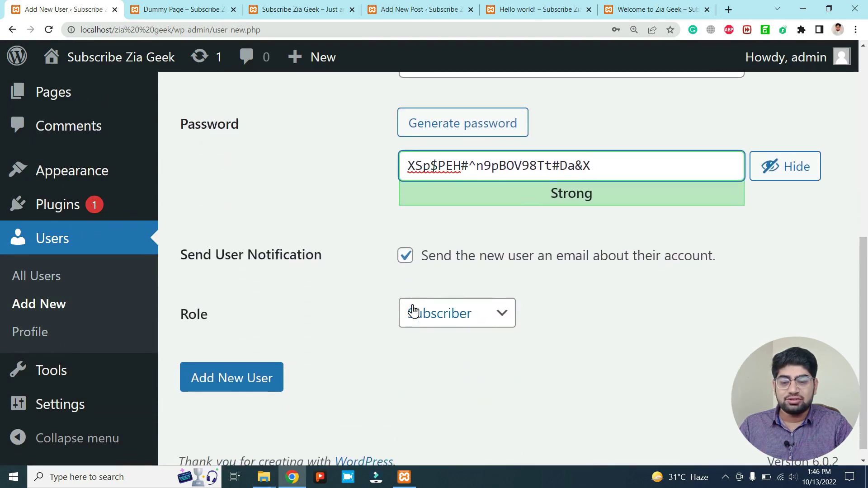
left_click(414, 312)
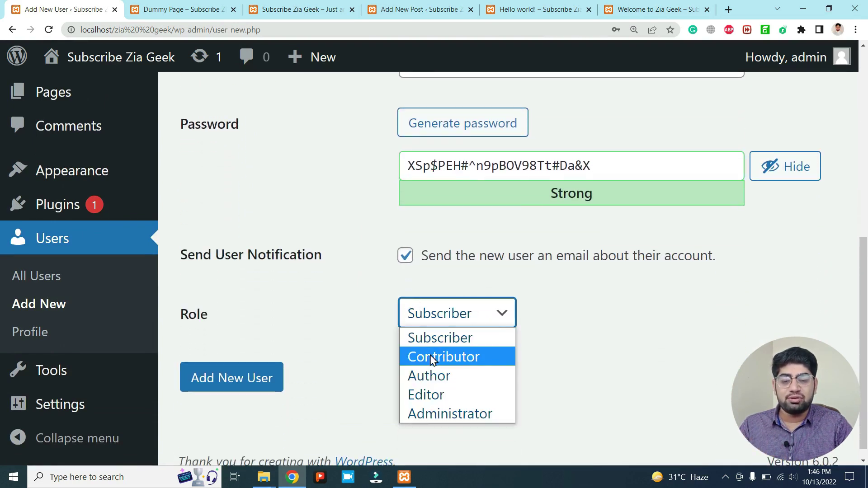